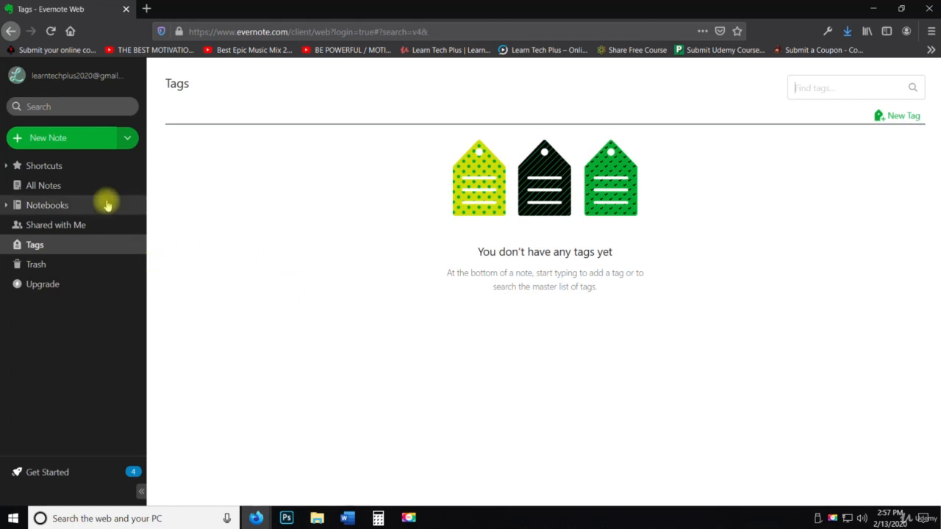
# Open the Course Ideas notebook and add the tag "Photoshop 2020 Master Course" to the Learn Photoshop 2020 Master Course note
pyautogui.click(74, 205)
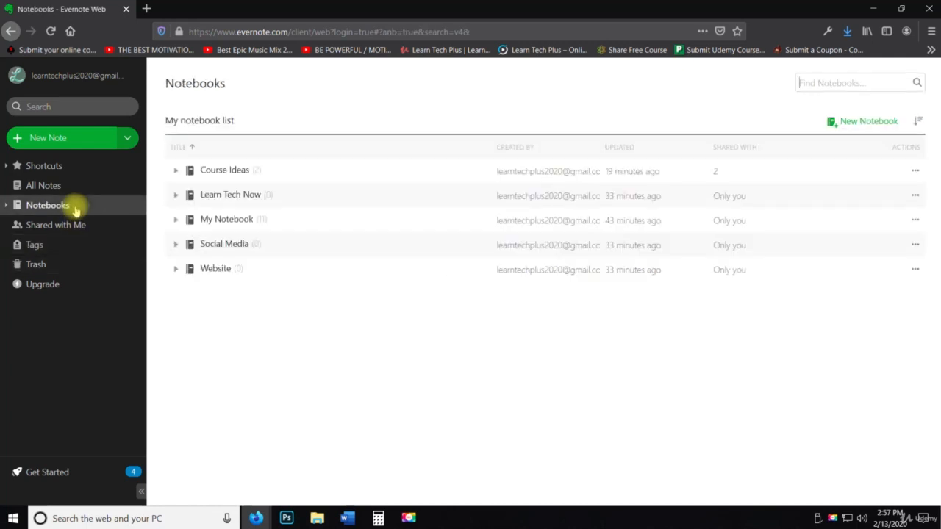
pyautogui.click(220, 176)
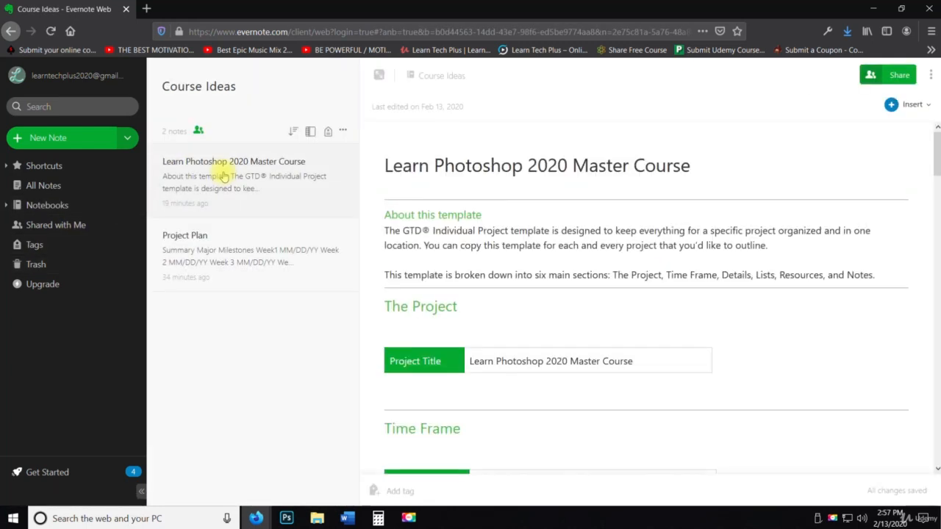
pyautogui.scroll(-5, 390, 456)
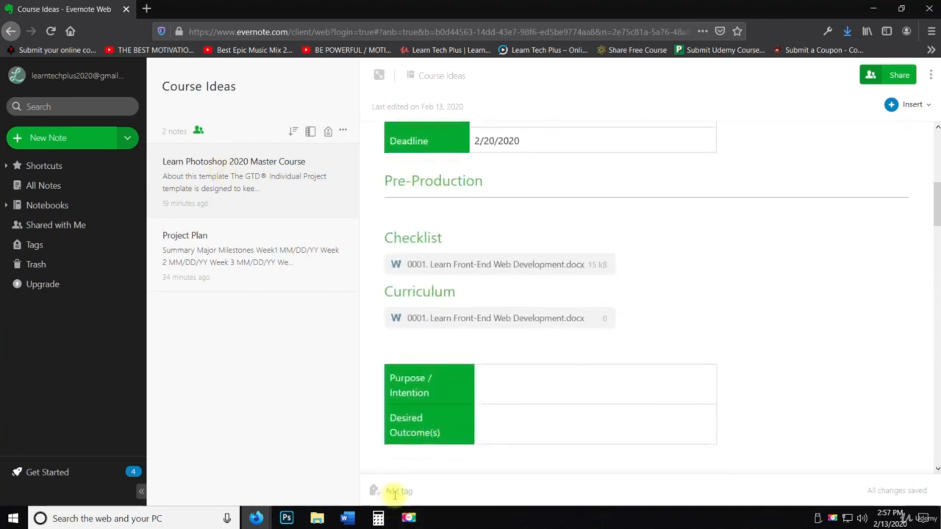
pyautogui.scroll(-2, 541, 410)
pyautogui.scroll(1, 651, 367)
pyautogui.scroll(-4, 478, 497)
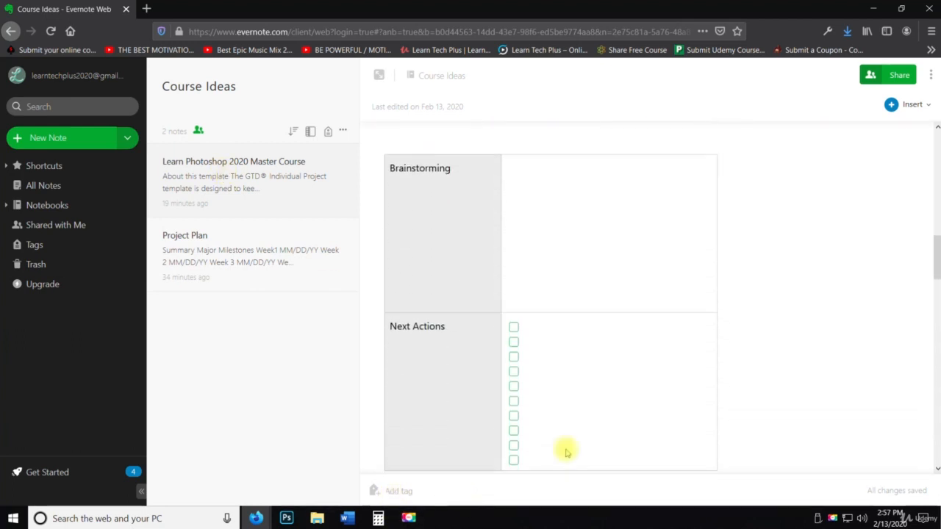
pyautogui.moveTo(935, 270); pyautogui.dragTo(903, 479)
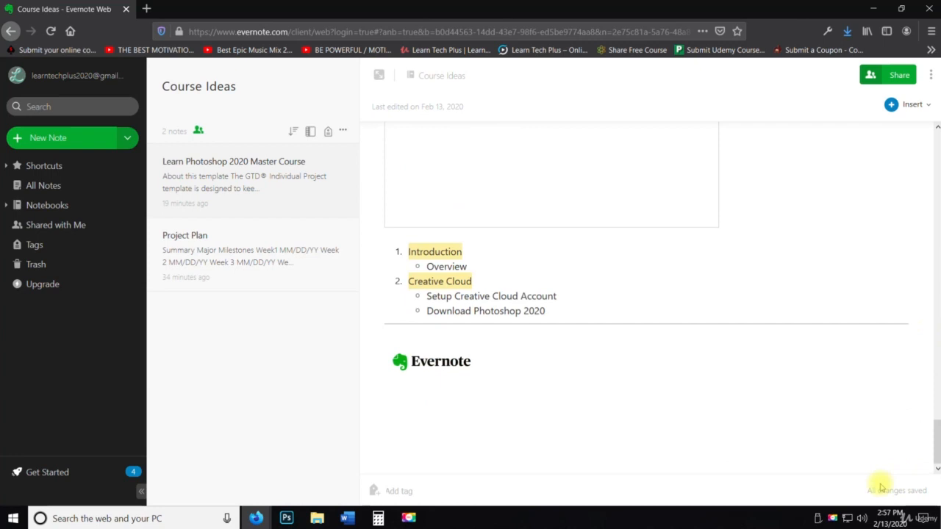
pyautogui.click(439, 484)
pyautogui.write('Photoshop ')
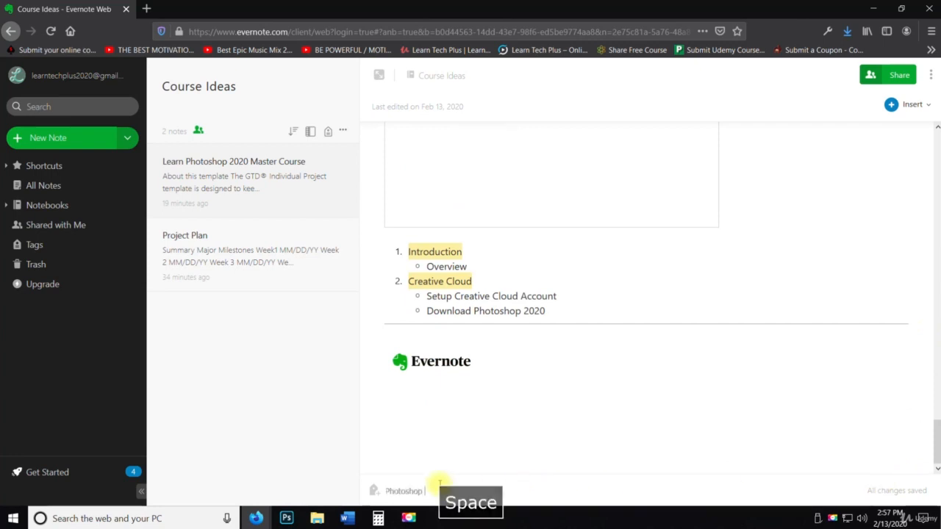
pyautogui.write('2020 M')
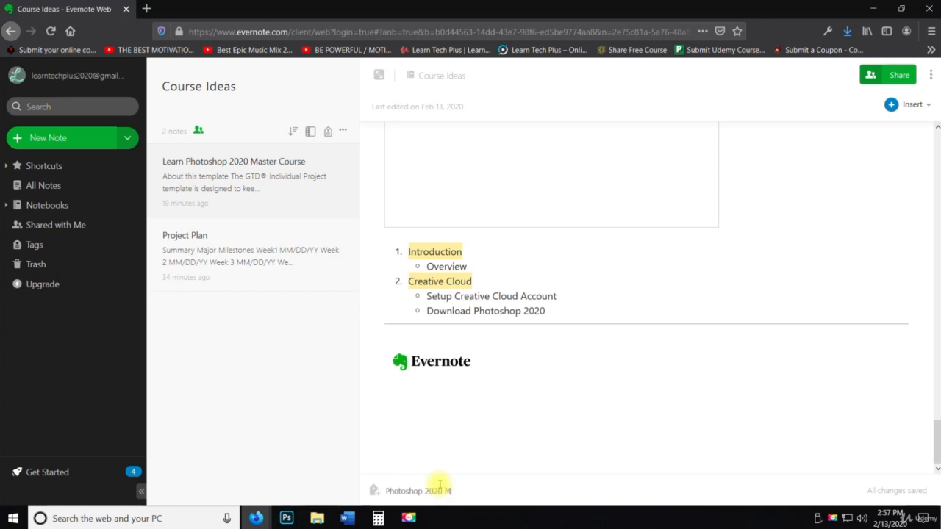
pyautogui.write('aster Course')
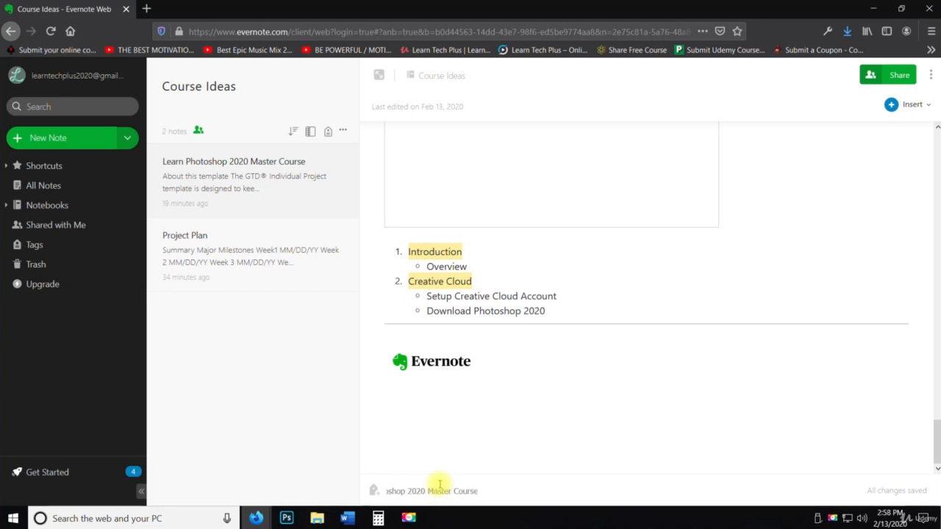
pyautogui.press('Return')
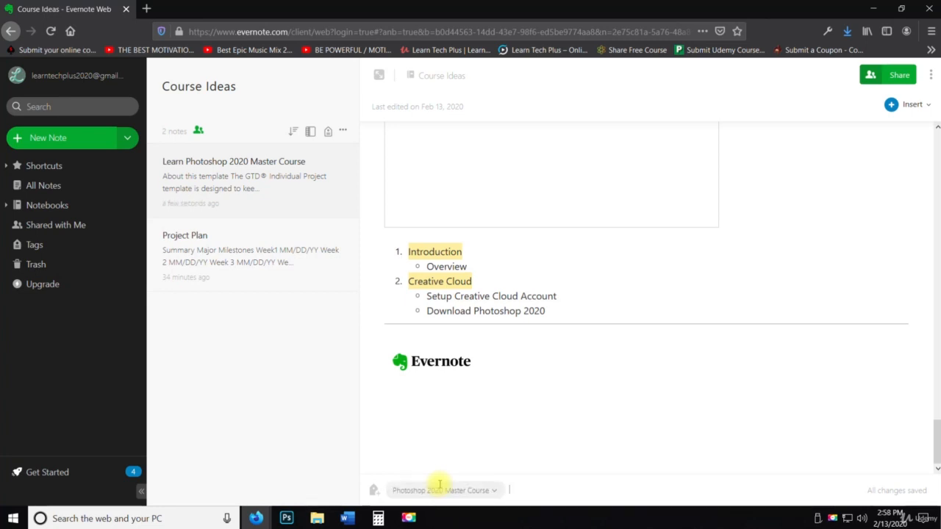
# Check the options of the first tag and add a second tag "0111. Photoshop 2020 Master Course" to the note
pyautogui.click(495, 490)
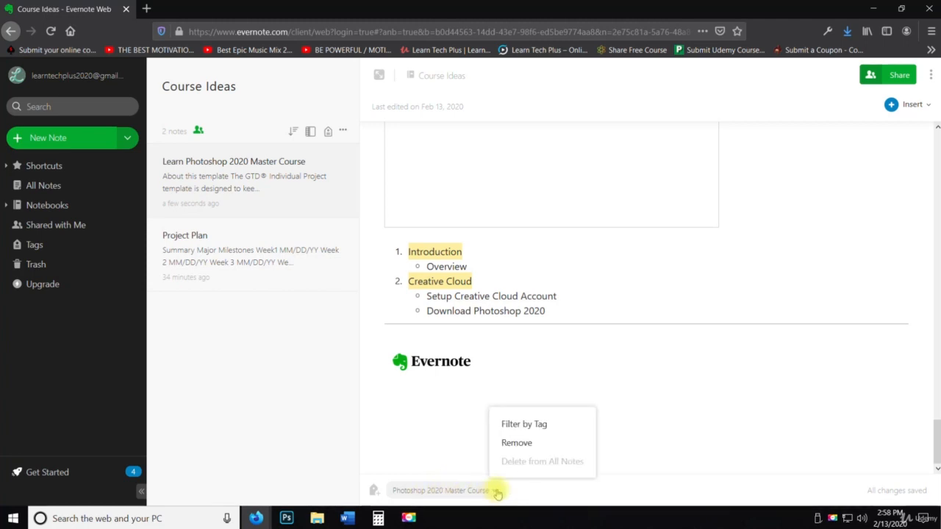
pyautogui.click(519, 494)
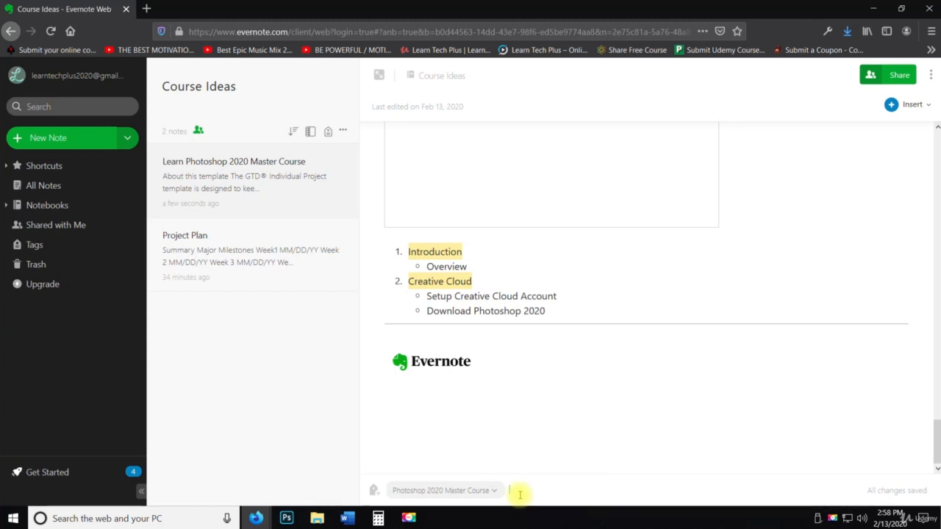
pyautogui.write('d1 Ph')
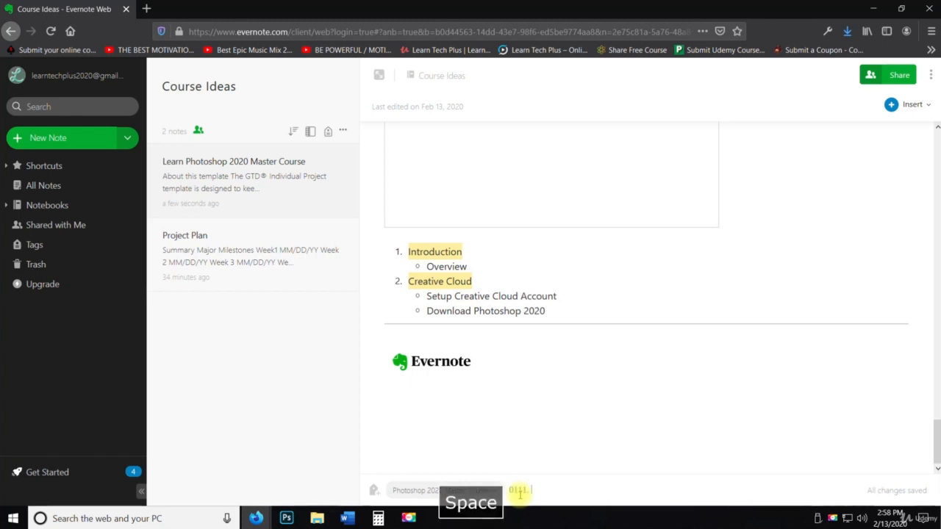
pyautogui.write('oto')
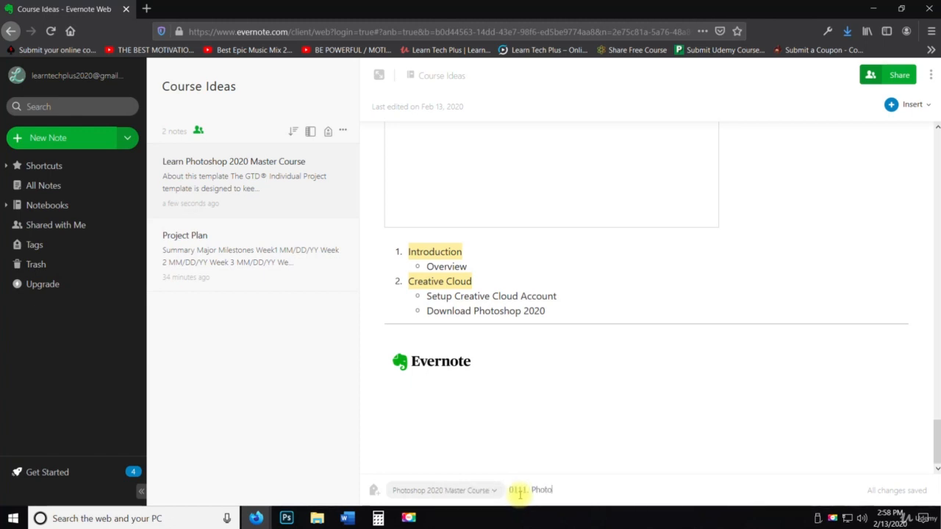
pyautogui.write('shop 2020')
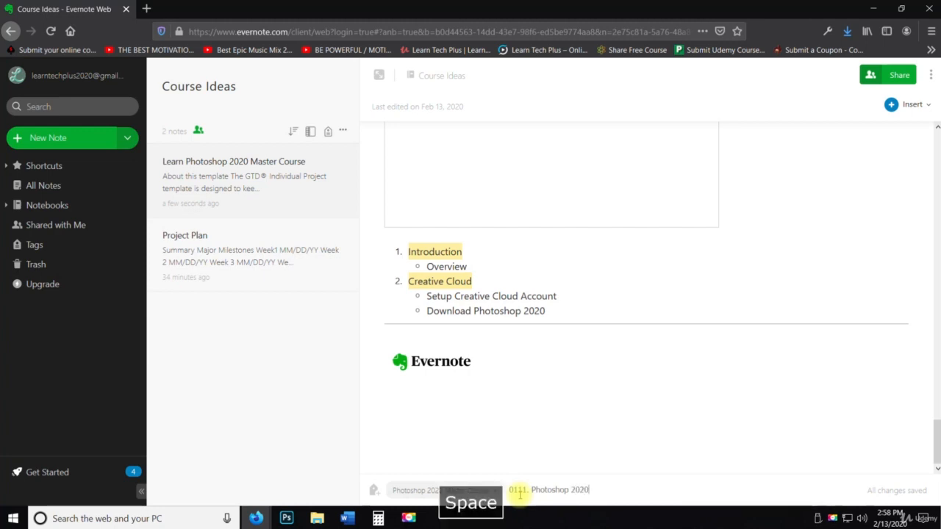
pyautogui.write(' Master Course')
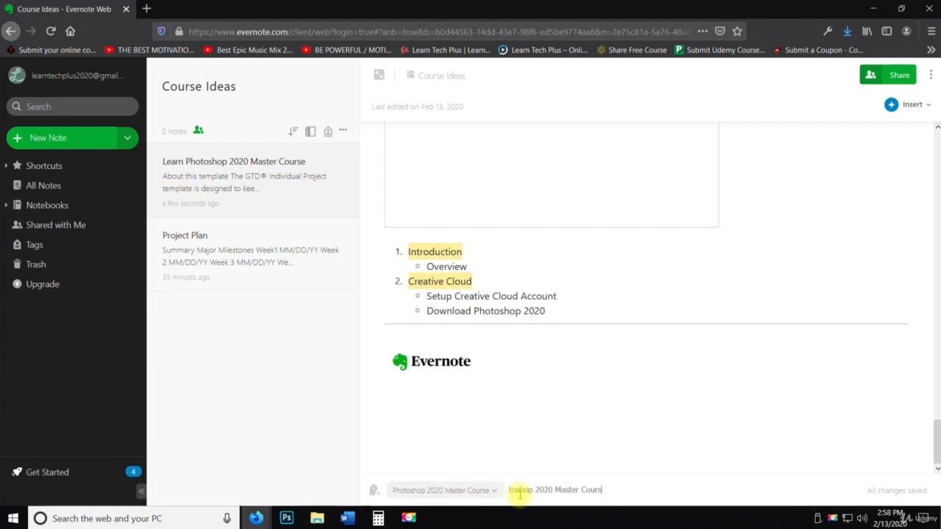
pyautogui.press('Return')
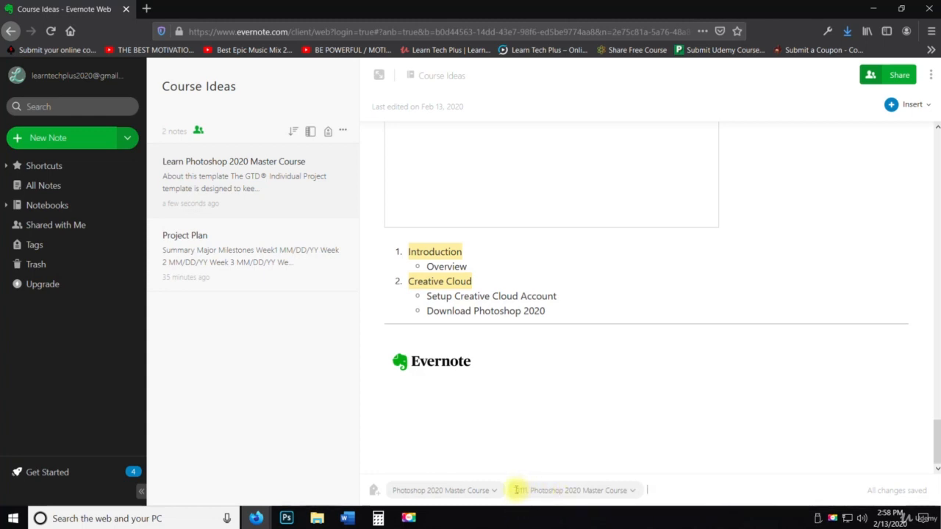
# Switch to File Explorer and examine the numbered course folders in 02. Courses > 03. Launched on the Learn Tech (F:) drive
pyautogui.rightClick(318, 518)
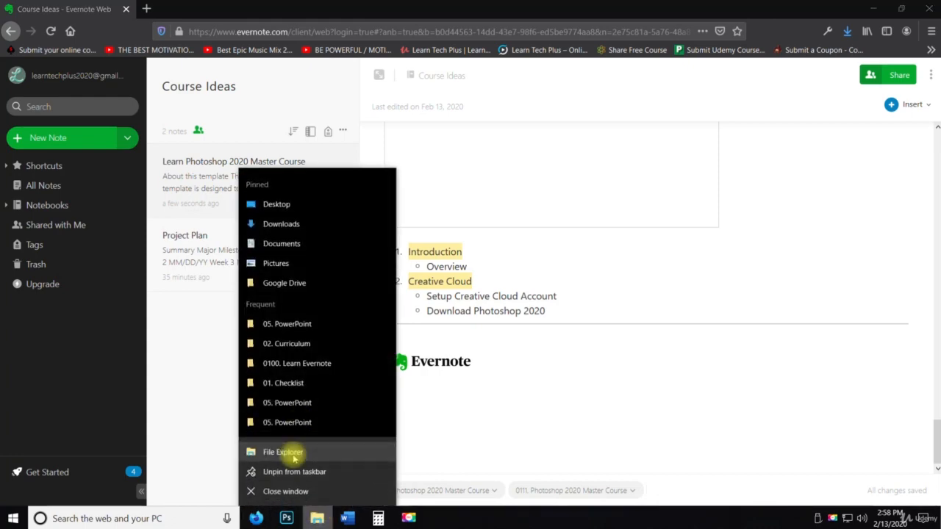
pyautogui.click(284, 452)
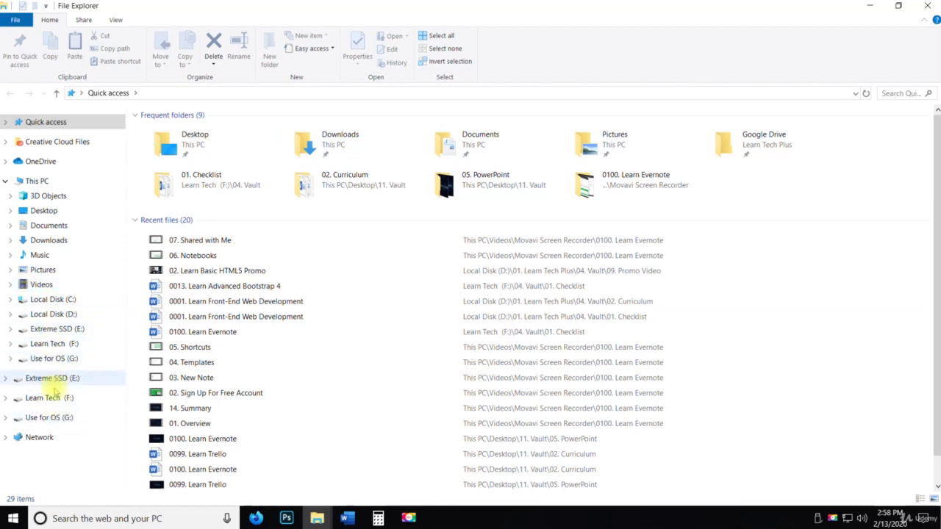
pyautogui.click(52, 397)
pyautogui.doubleClick(183, 145)
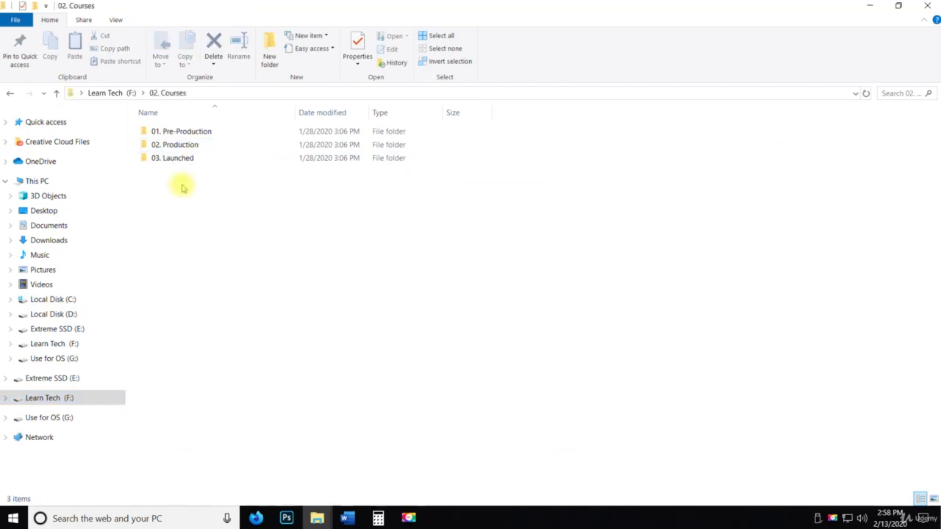
pyautogui.doubleClick(185, 159)
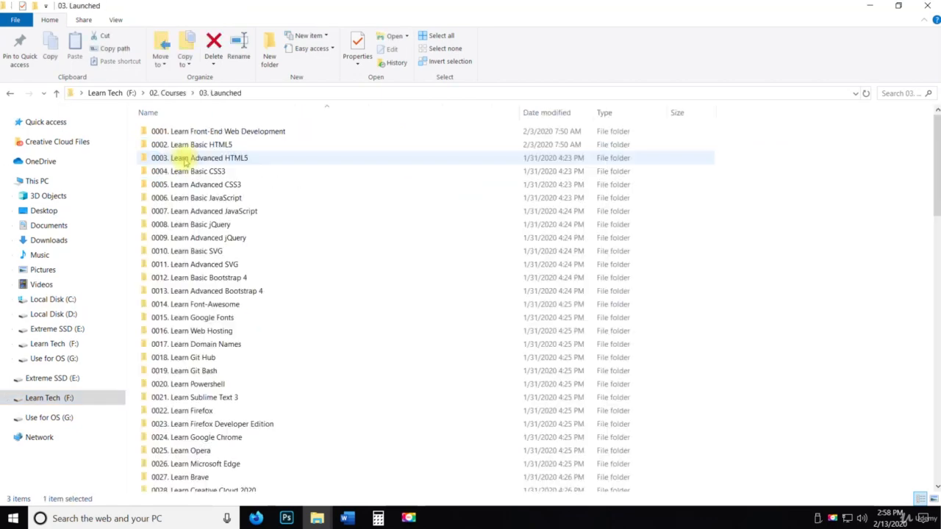
pyautogui.scroll(-20, 235, 403)
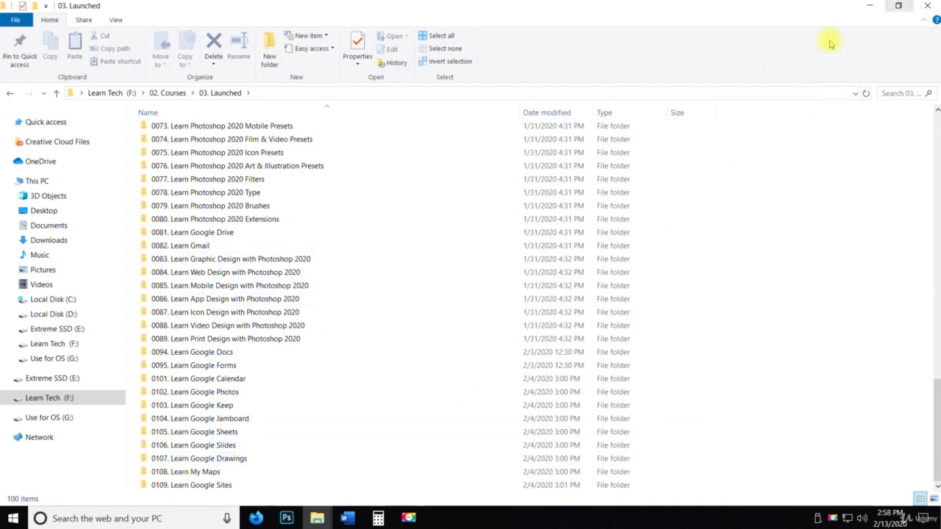
pyautogui.click(927, 5)
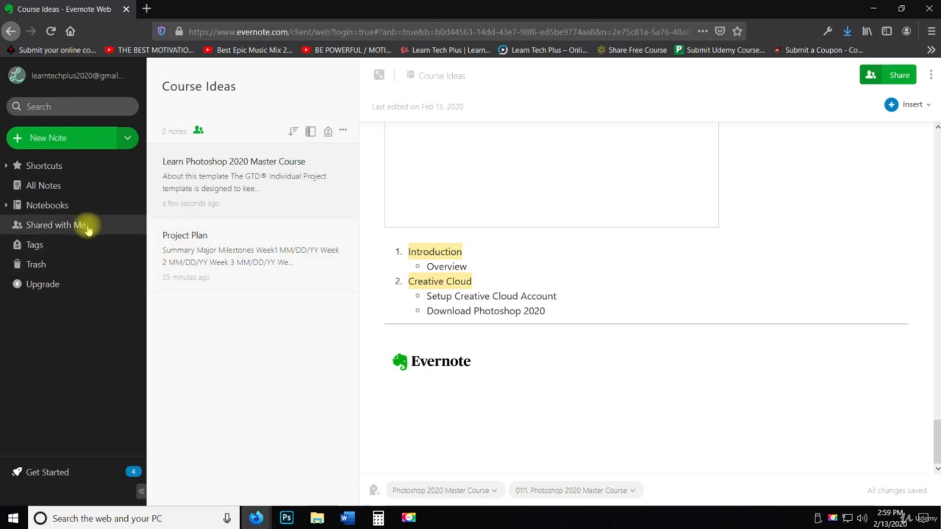
# Open the notes tagged "0111. Photoshop 2020 Master Course" from the tag list, and clear the tag filter to browse all notes
pyautogui.click(76, 250)
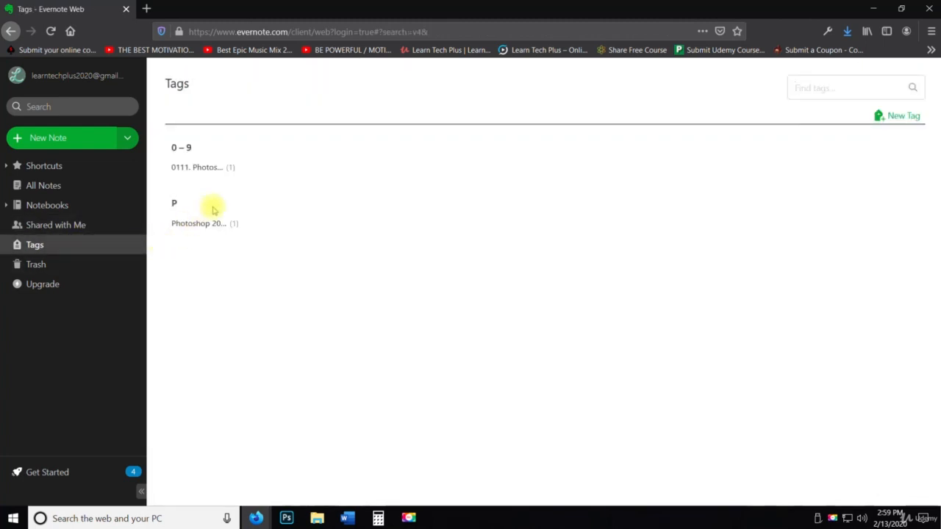
pyautogui.click(186, 171)
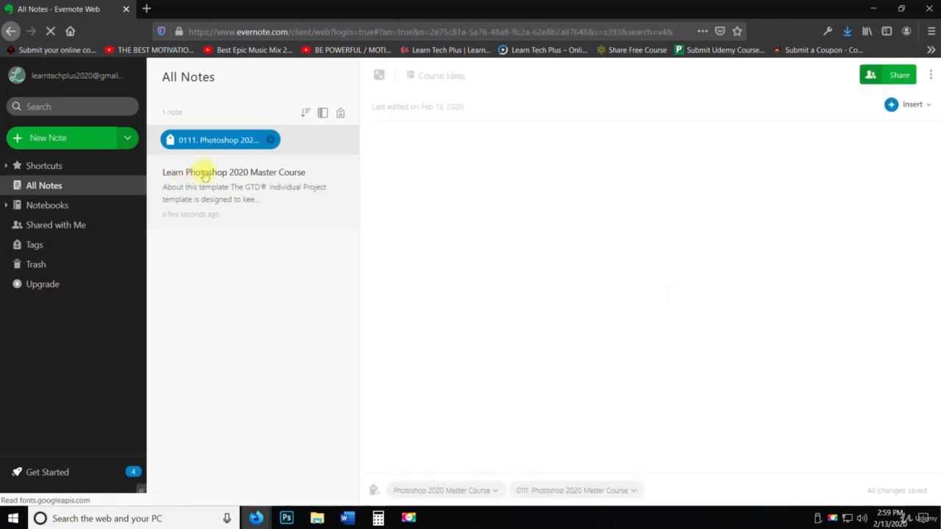
pyautogui.click(271, 140)
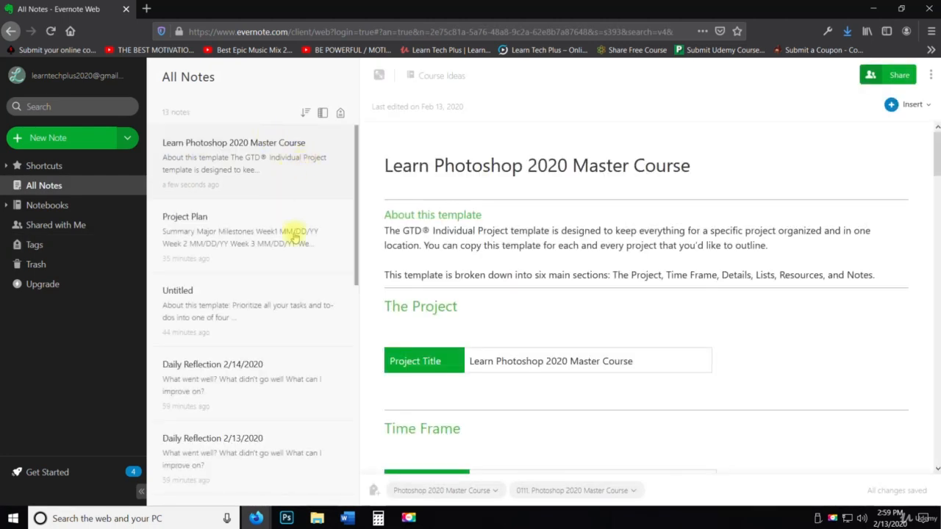
pyautogui.scroll(-8, 428, 463)
# Search the tags for "0111.", view the notes carrying the matching tag, and return to the tag list
pyautogui.click(57, 249)
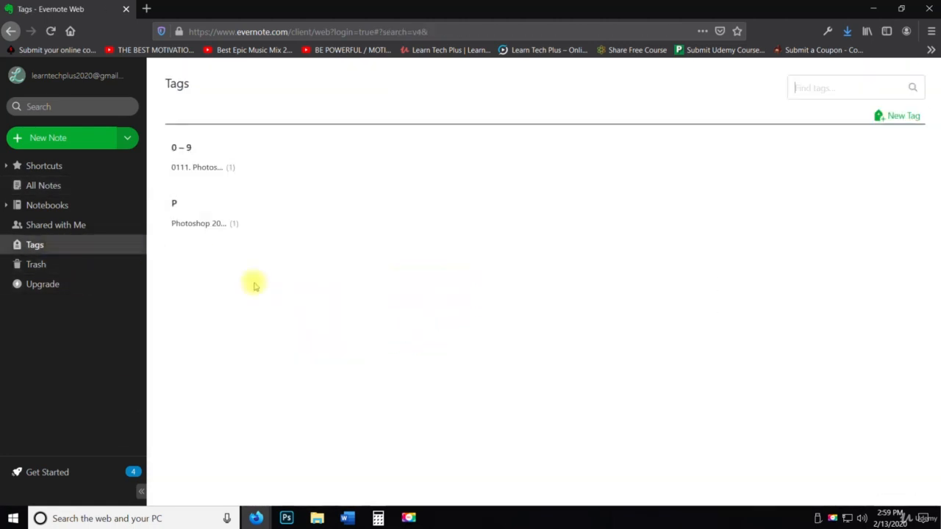
pyautogui.click(865, 90)
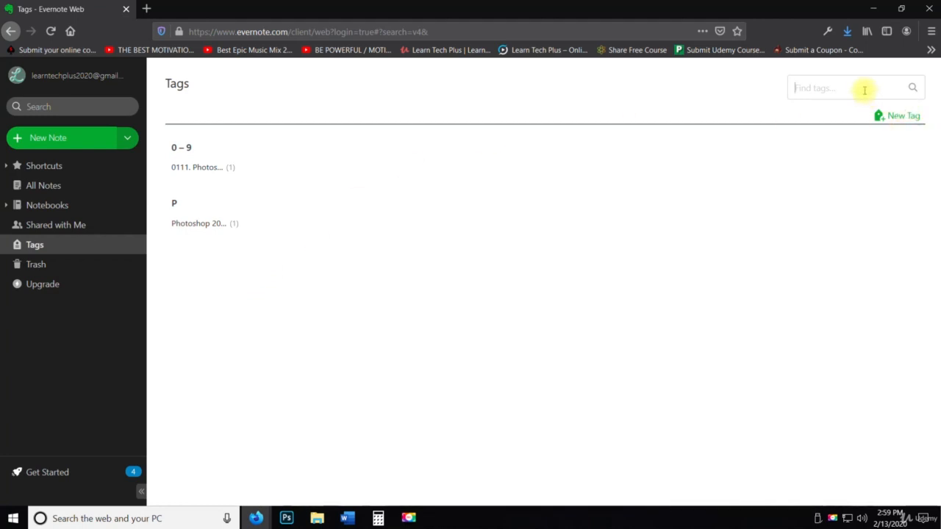
pyautogui.write('0111..')
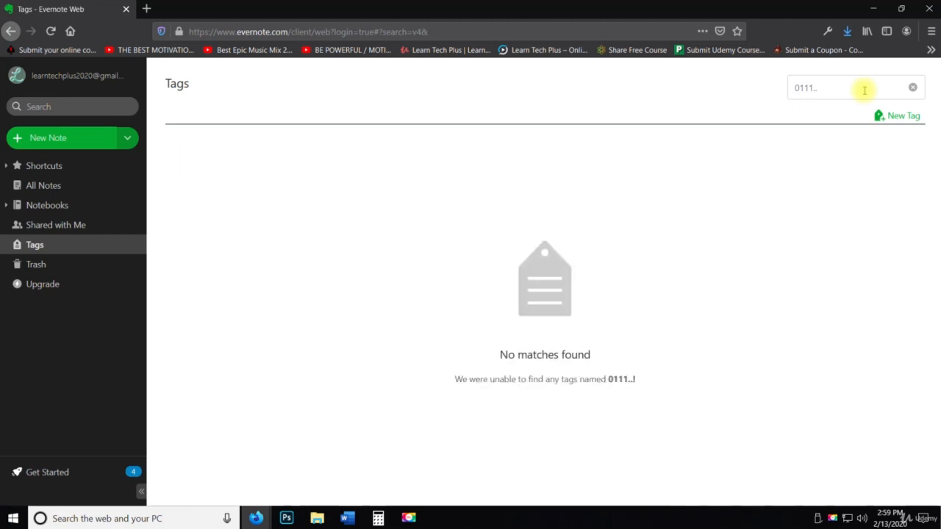
pyautogui.press('BackSpace')
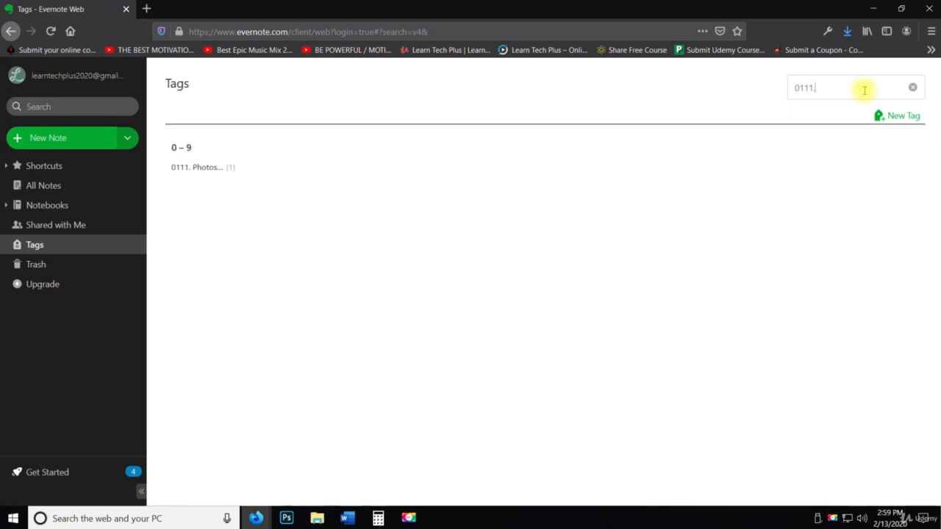
pyautogui.click(192, 169)
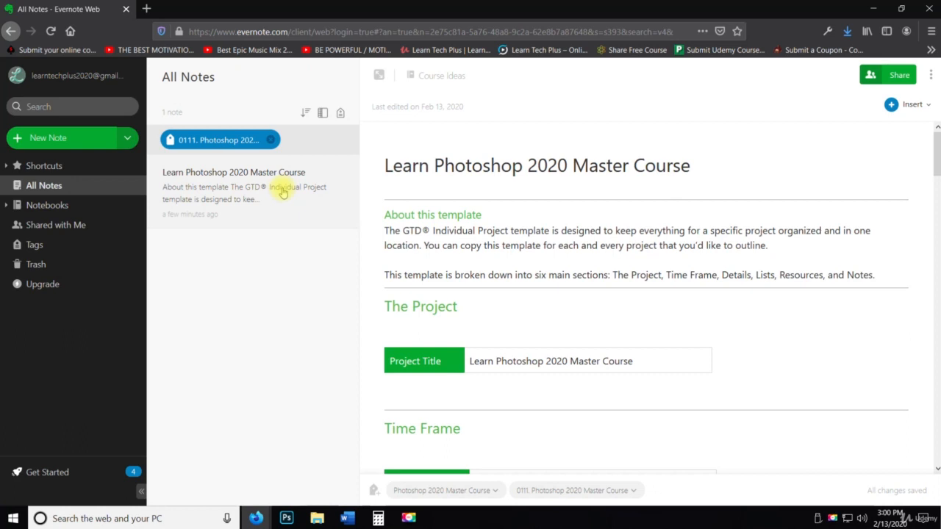
pyautogui.click(36, 246)
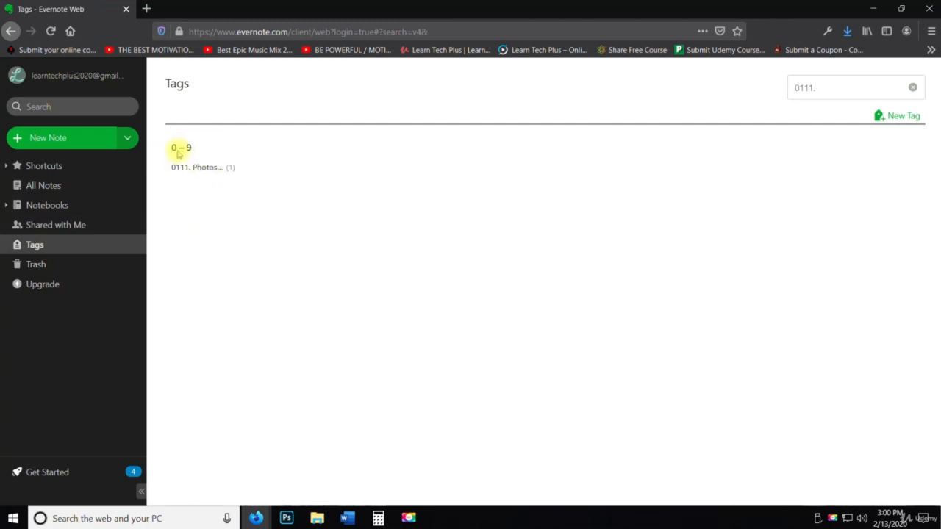
# Open the Project Plan note in the Course Ideas notebook and add the tag "0120. Learn Illustrator 2020 Master Course"
pyautogui.click(66, 206)
pyautogui.click(232, 171)
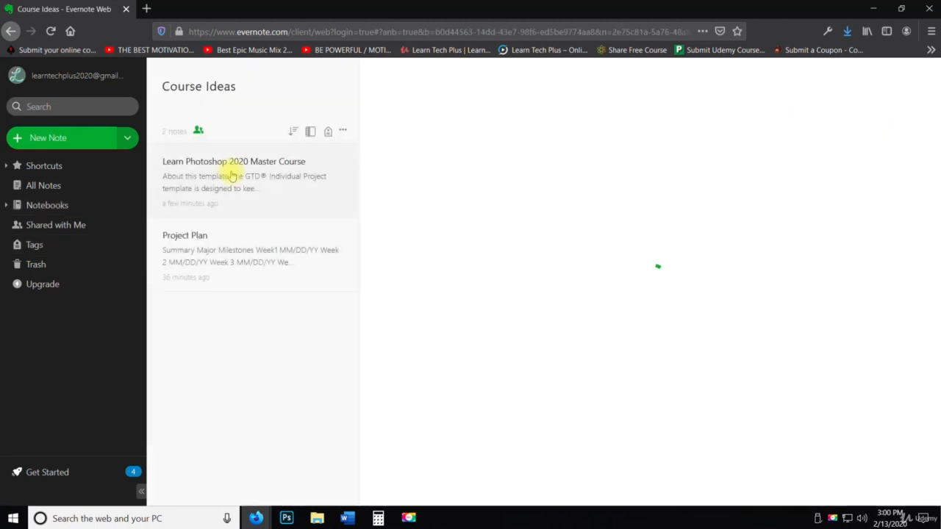
pyautogui.click(203, 250)
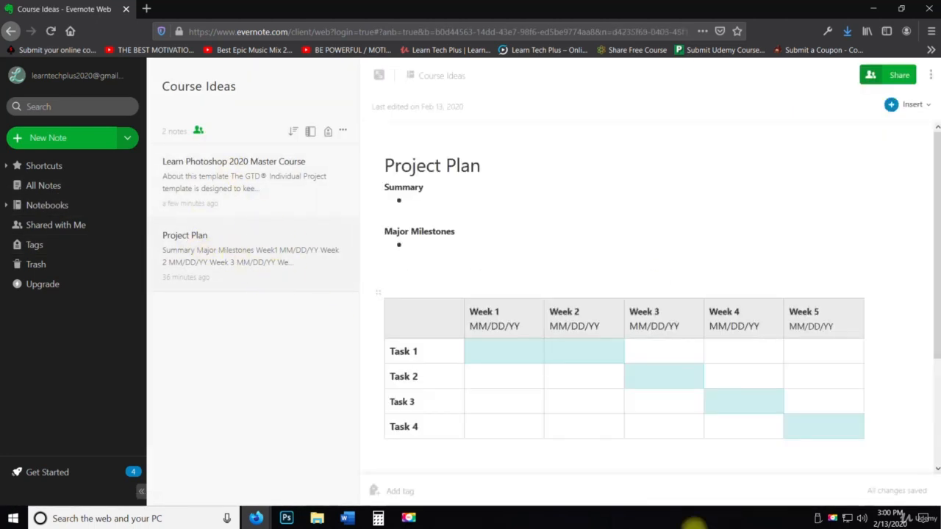
pyautogui.scroll(-3, 514, 470)
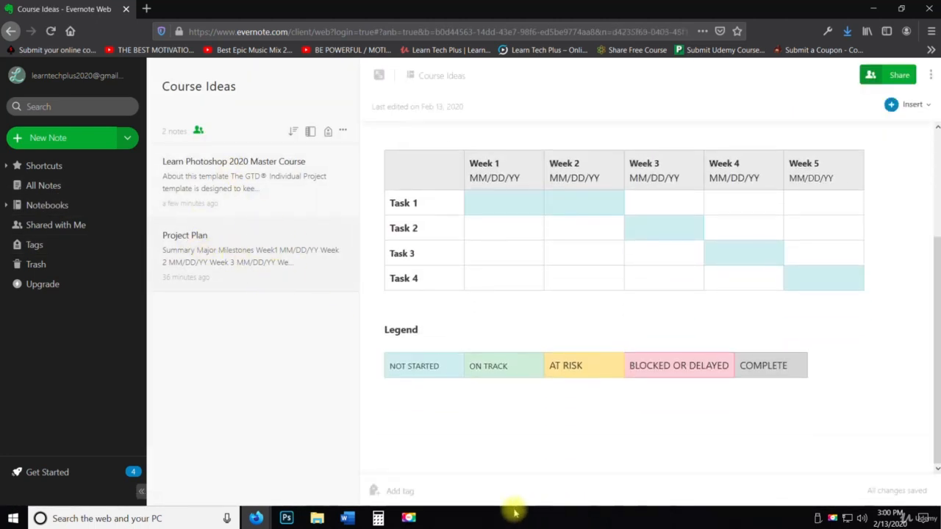
pyautogui.click(441, 490)
pyautogui.write('0120')
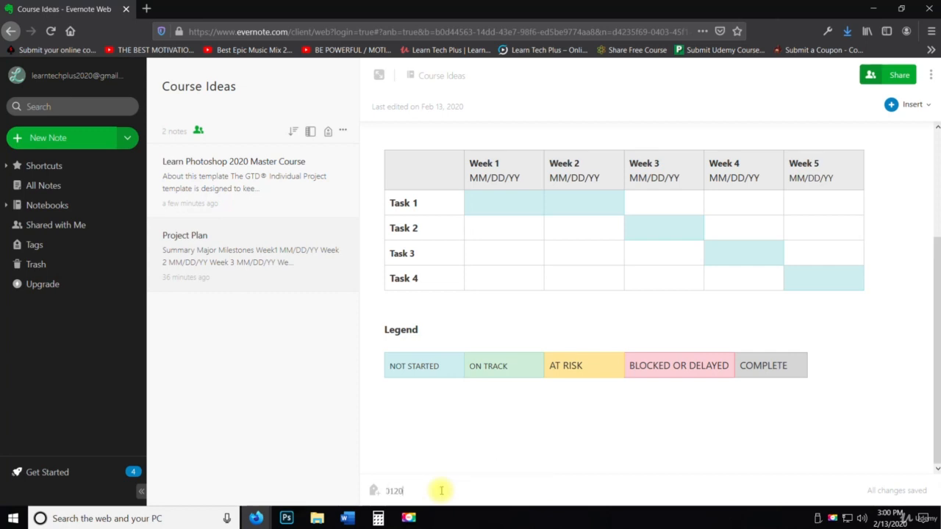
pyautogui.write('. Learn Illustrat')
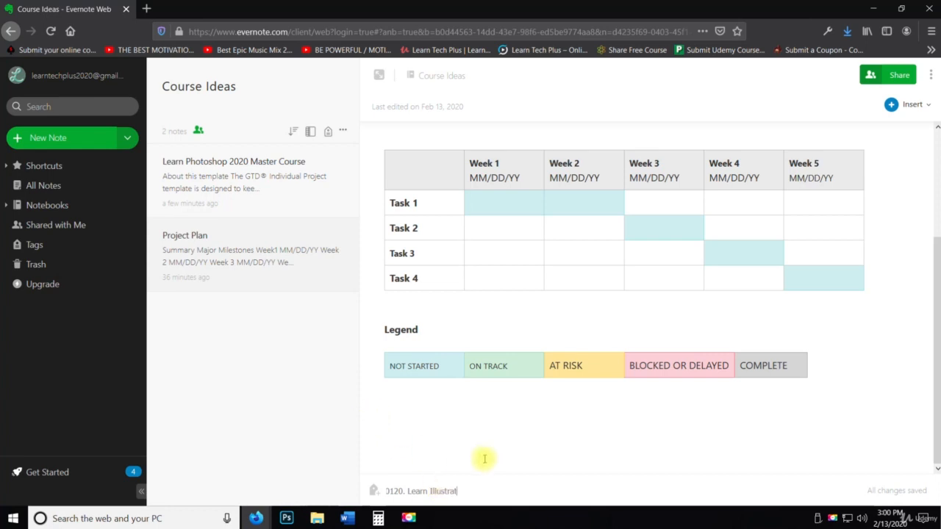
pyautogui.write('or 2020 Master Course')
pyautogui.press('Return')
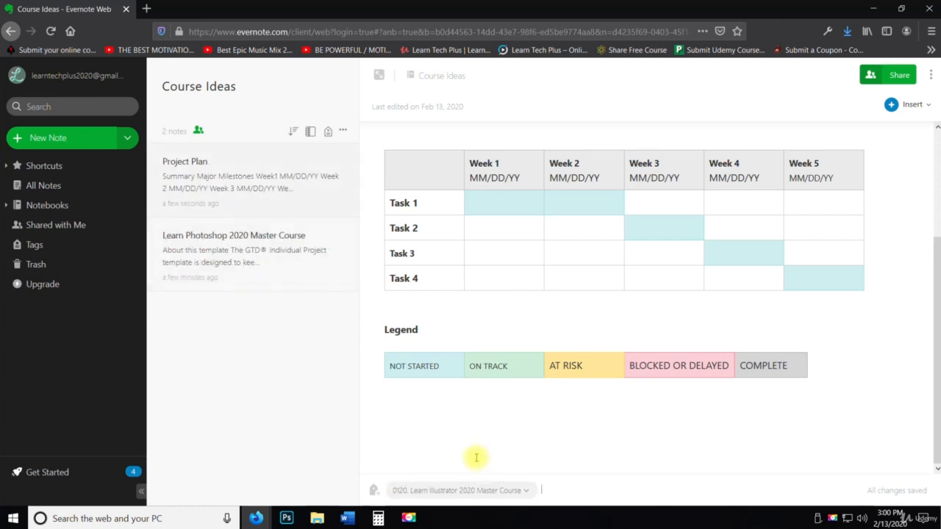
# Shorten the tag search to "0", check the options of the "0120." tag, and open the notes carrying it
pyautogui.click(34, 244)
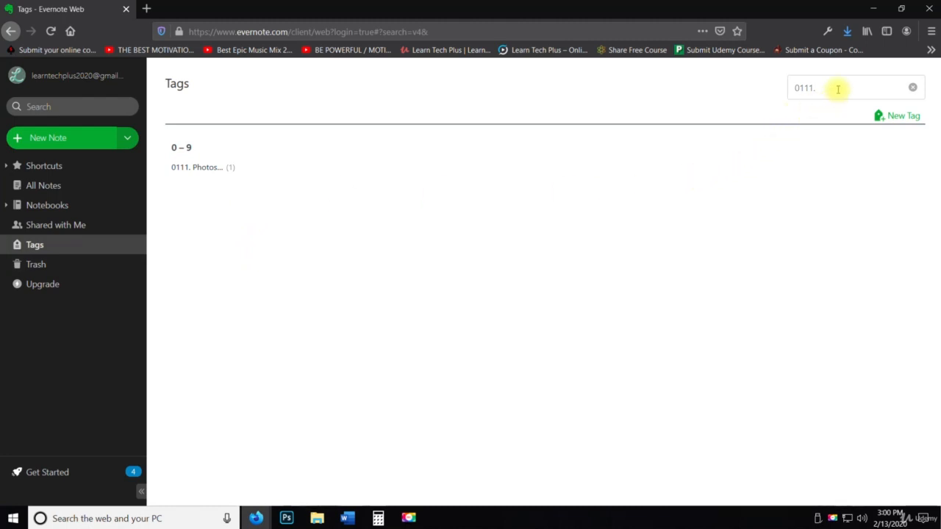
pyautogui.press('BackSpace')
pyautogui.press('BackSpace')
pyautogui.press('BackSpace')
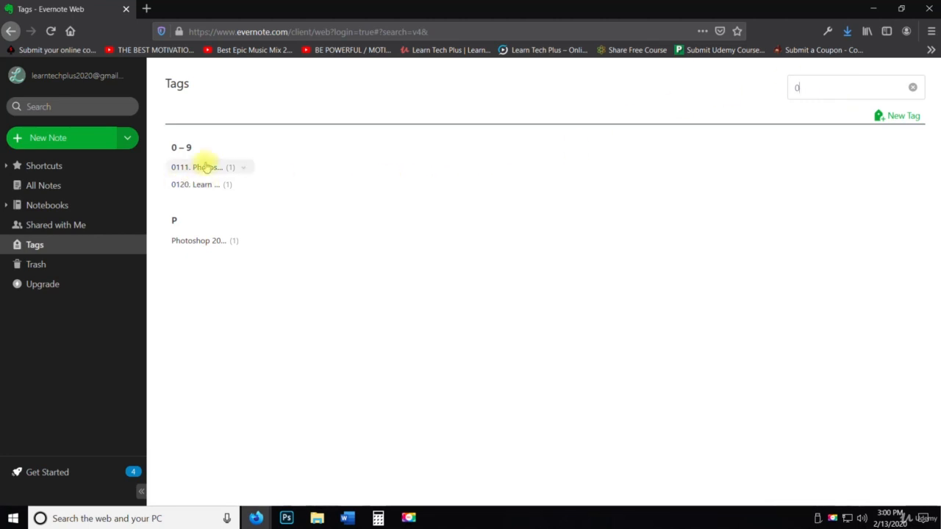
pyautogui.click(242, 185)
pyautogui.click(290, 181)
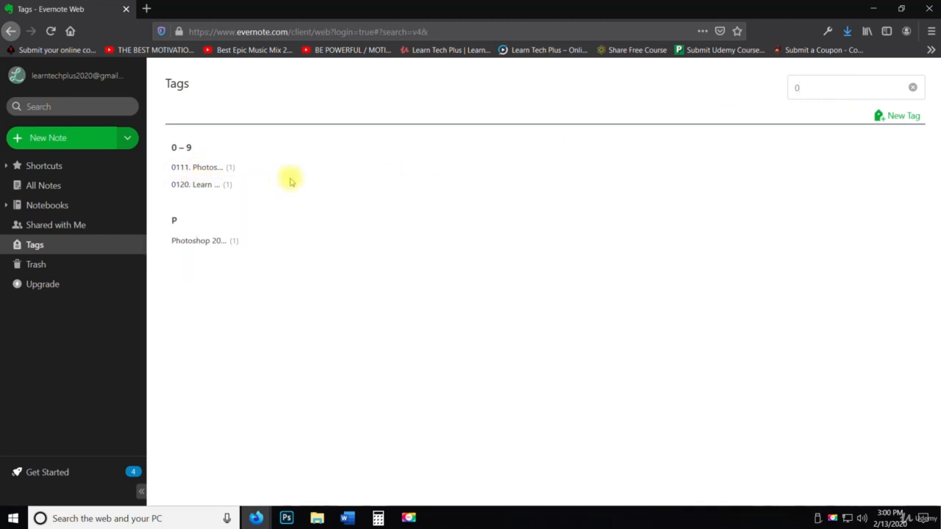
pyautogui.click(204, 192)
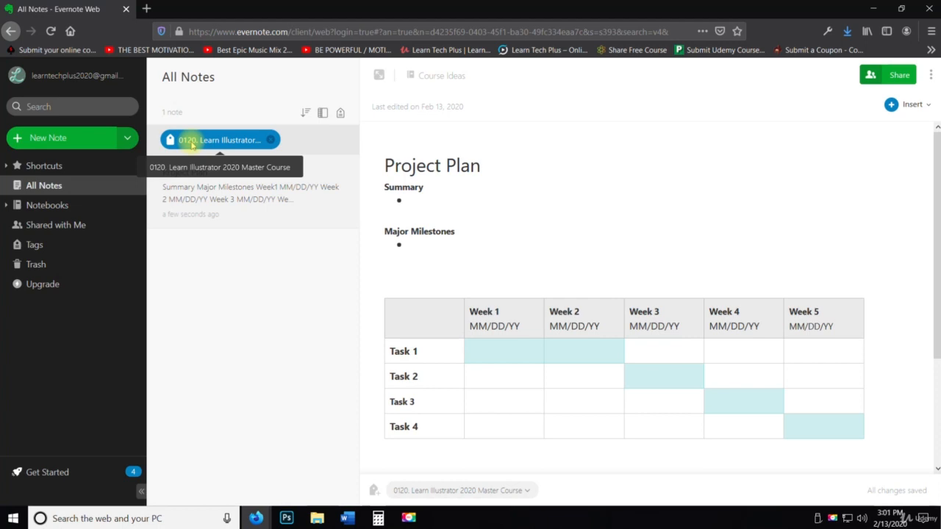
# Expand the Course Ideas and My Notebook notebooks in the notebook list and look through their notes
pyautogui.click(92, 205)
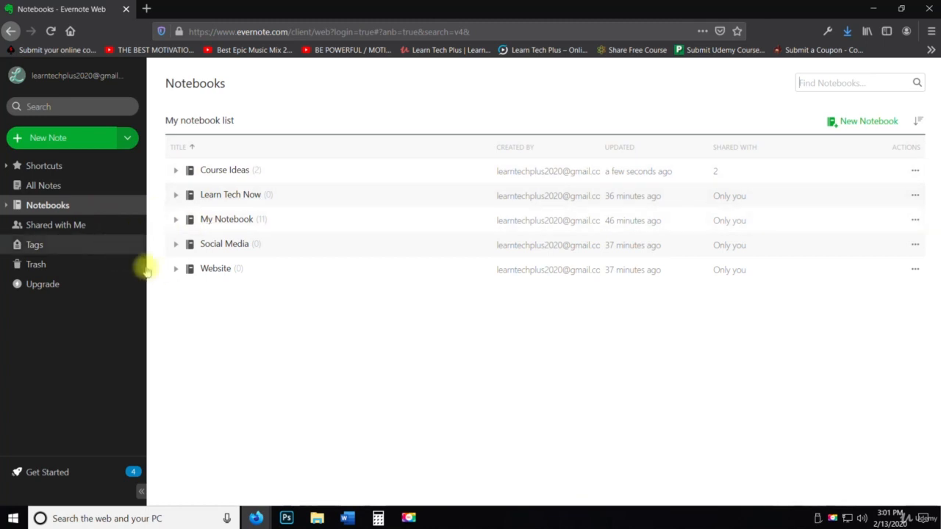
pyautogui.click(176, 170)
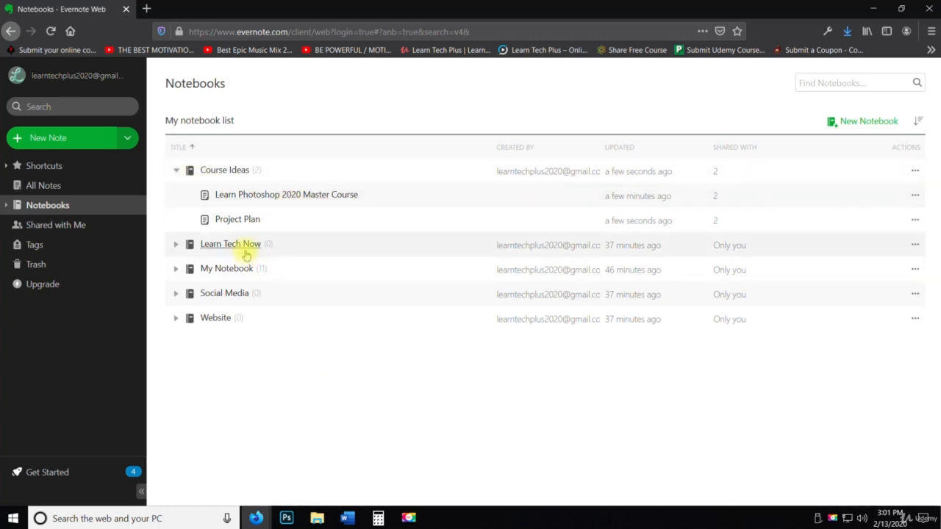
pyautogui.click(177, 269)
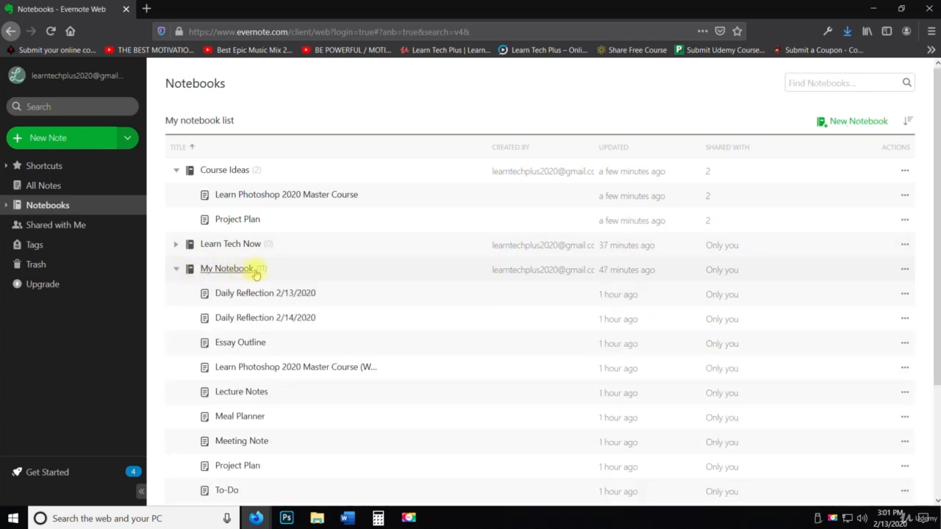
pyautogui.scroll(-2, 258, 301)
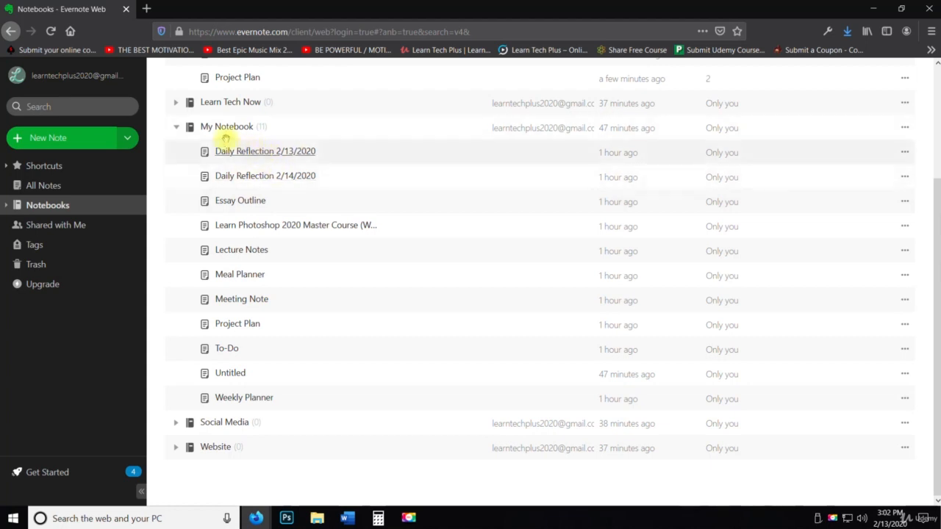
pyautogui.scroll(2, 235, 158)
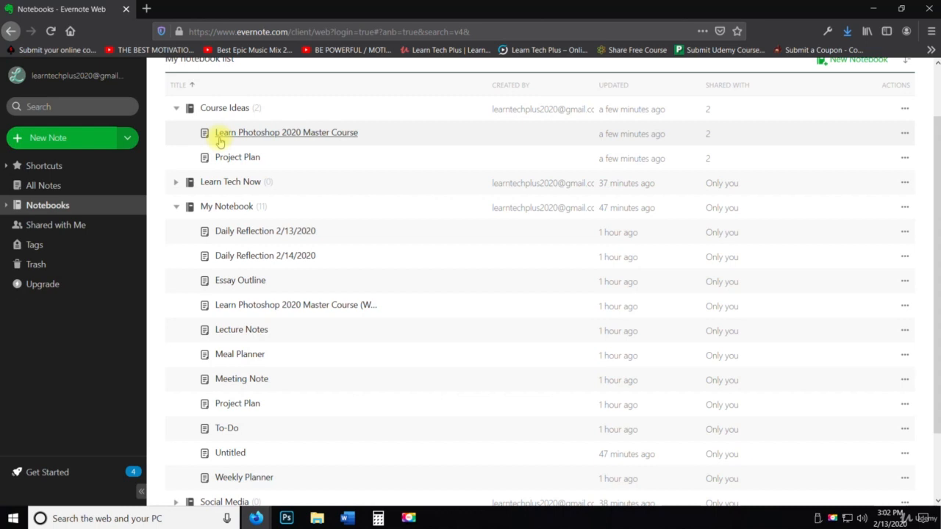
# Revisit the tag list, and view the available actions for the Course Ideas notebook, including the stack option
pyautogui.click(65, 244)
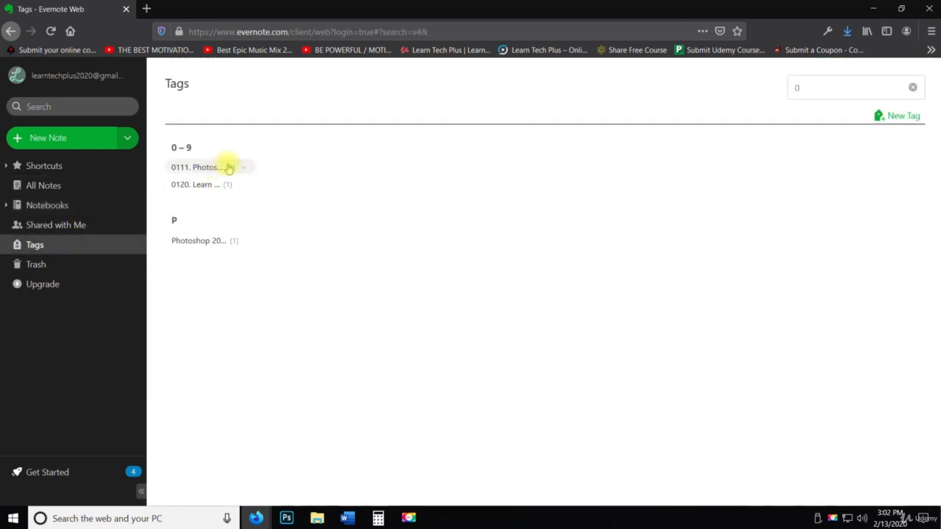
pyautogui.click(58, 203)
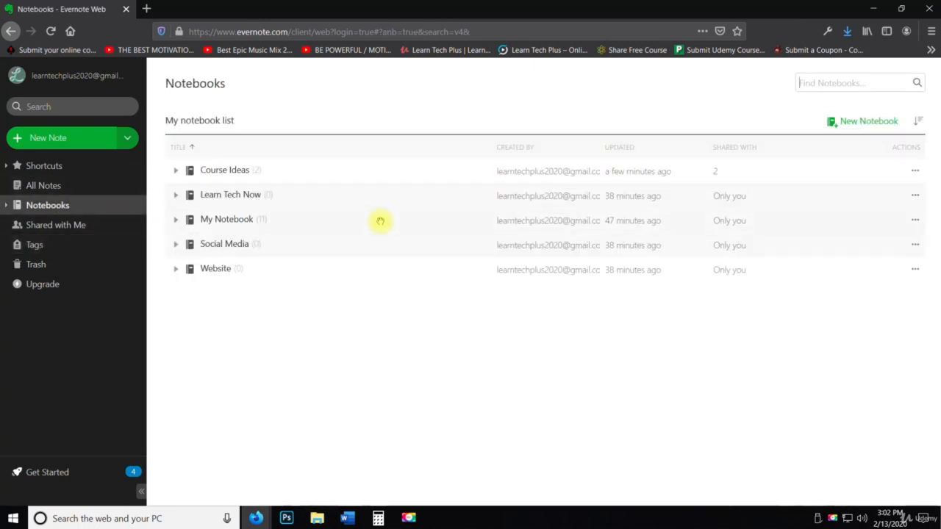
pyautogui.click(915, 172)
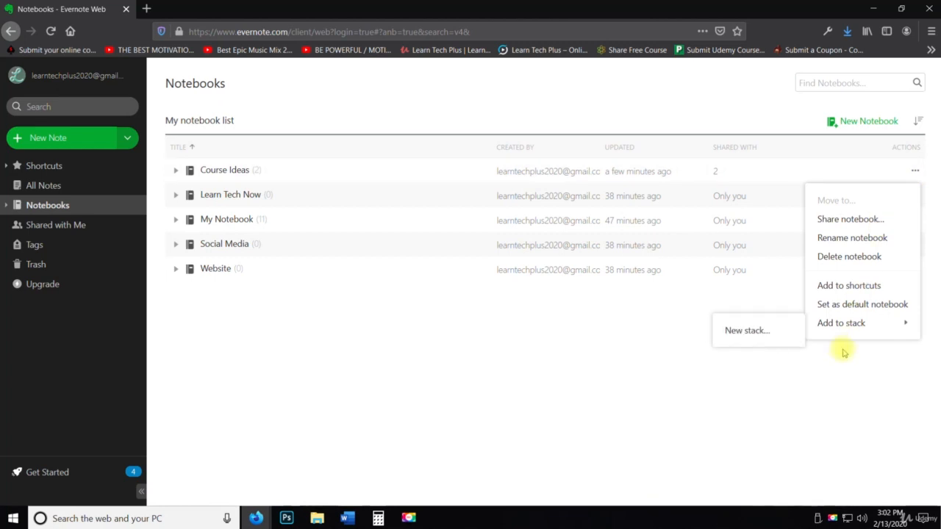
pyautogui.click(703, 340)
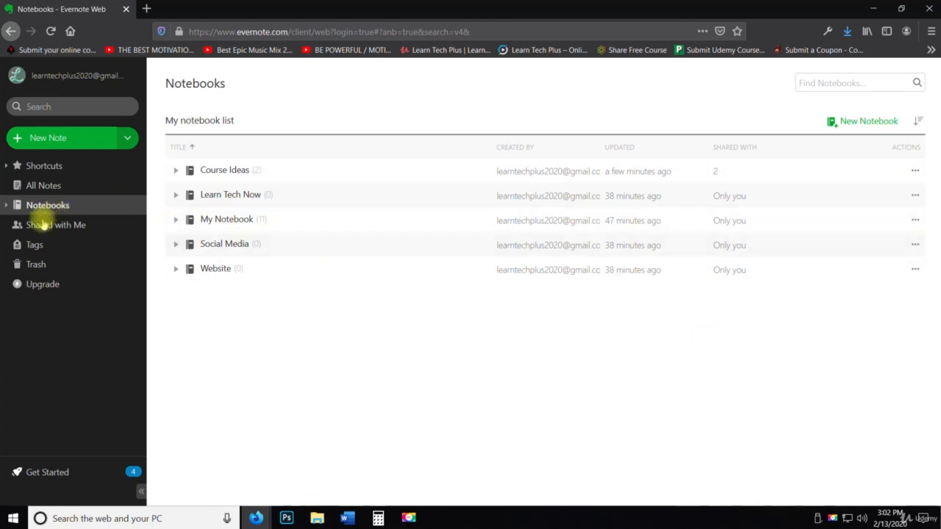
# Create a new tag named "Courses" in the tag list
pyautogui.click(32, 244)
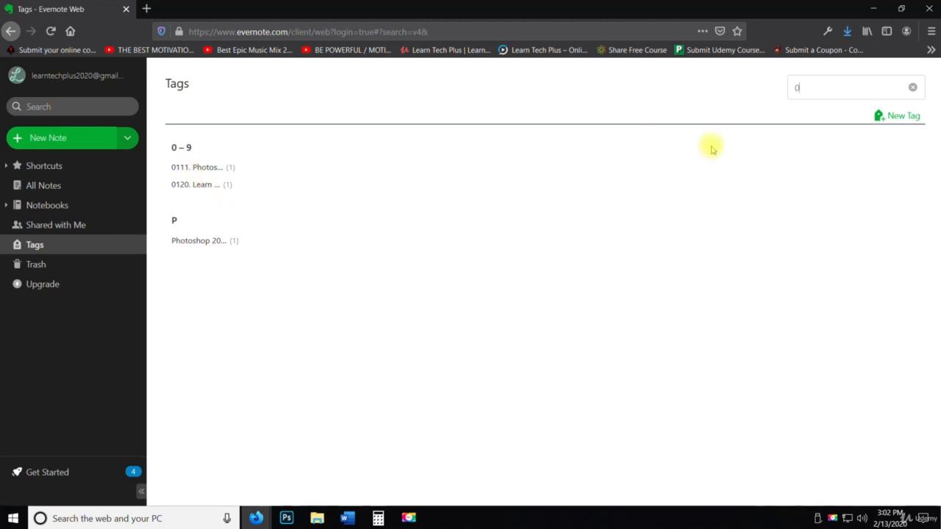
pyautogui.click(903, 115)
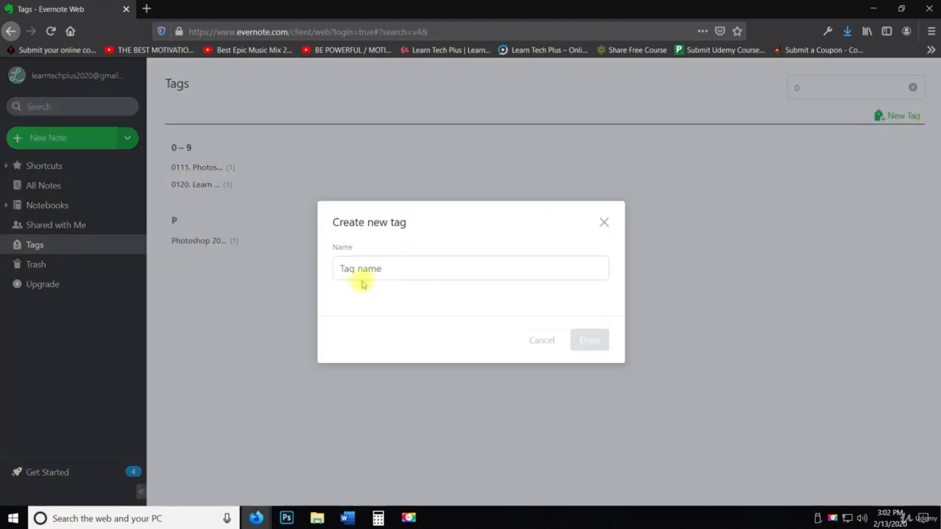
pyautogui.click(381, 271)
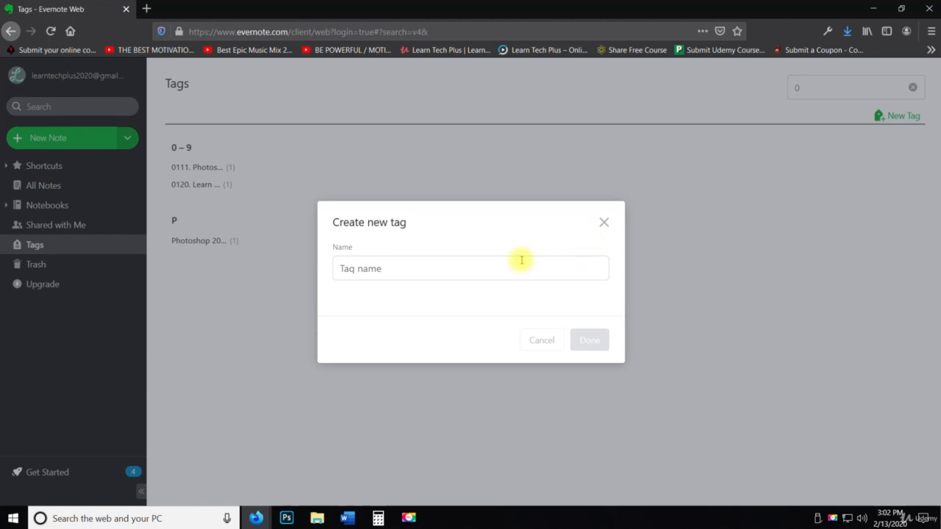
pyautogui.write('Courses')
pyautogui.press('Return')
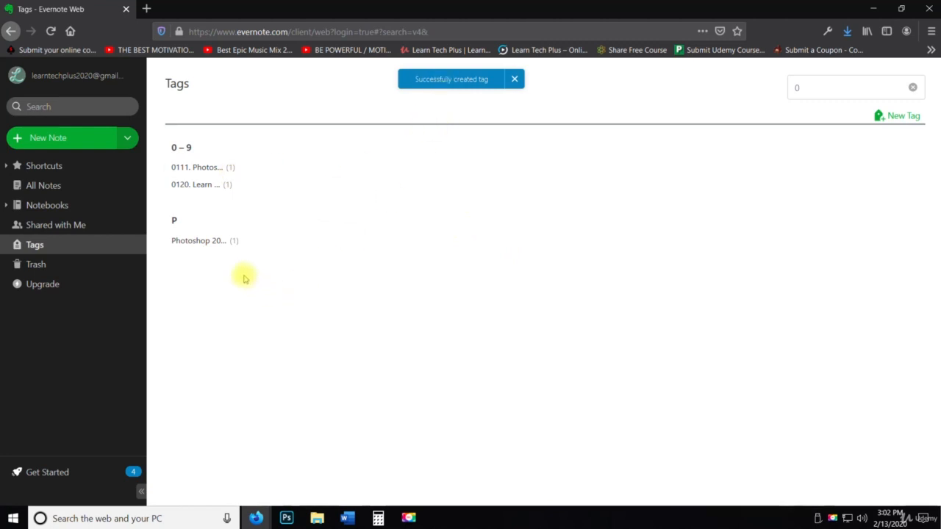
# Add the existing "Courses" tag to the Project Plan note in the Course Ideas notebook
pyautogui.click(40, 207)
pyautogui.click(235, 170)
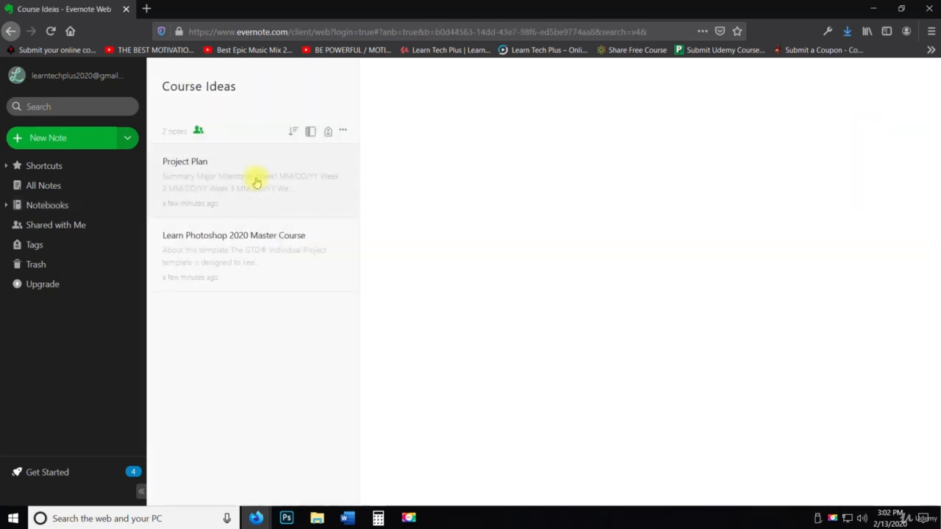
pyautogui.scroll(-3, 557, 481)
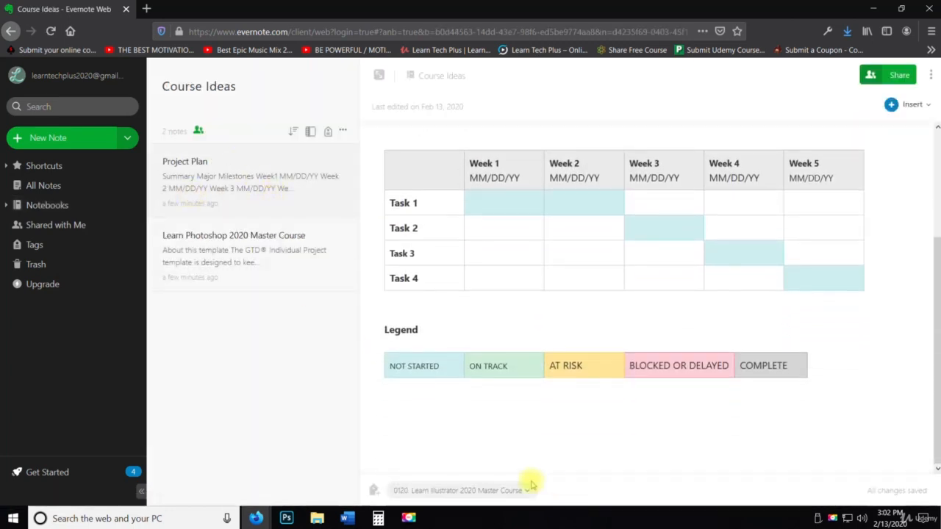
pyautogui.click(528, 491)
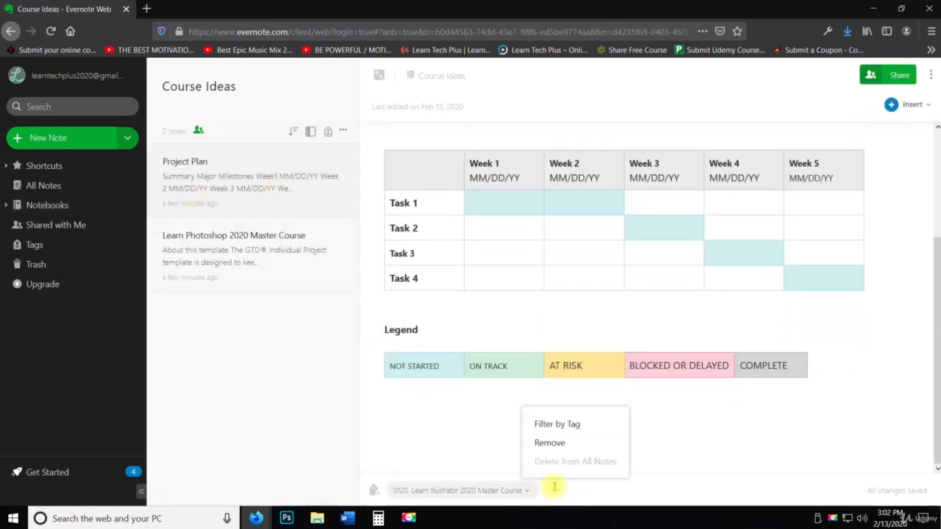
pyautogui.click(562, 485)
pyautogui.write('C')
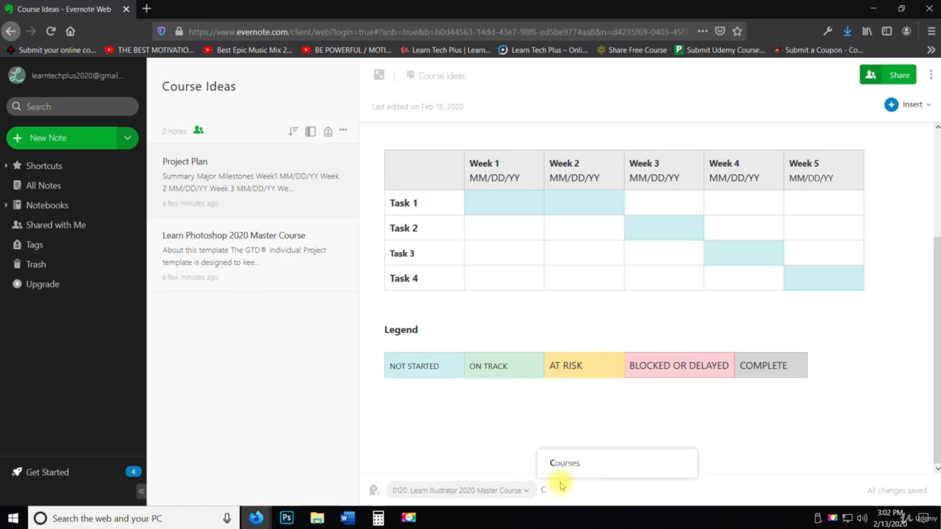
pyautogui.click(555, 464)
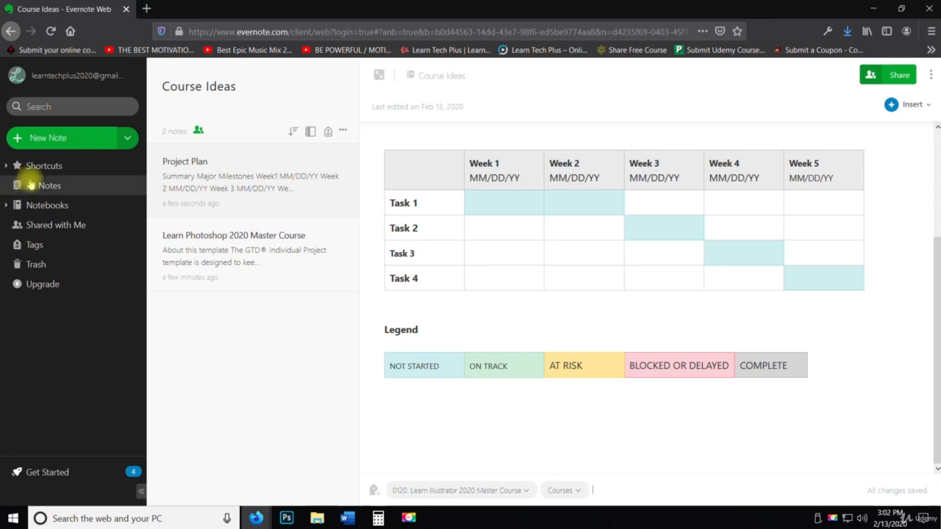
# Search the tags for "Courses" and open the notes carrying that tag
pyautogui.click(35, 245)
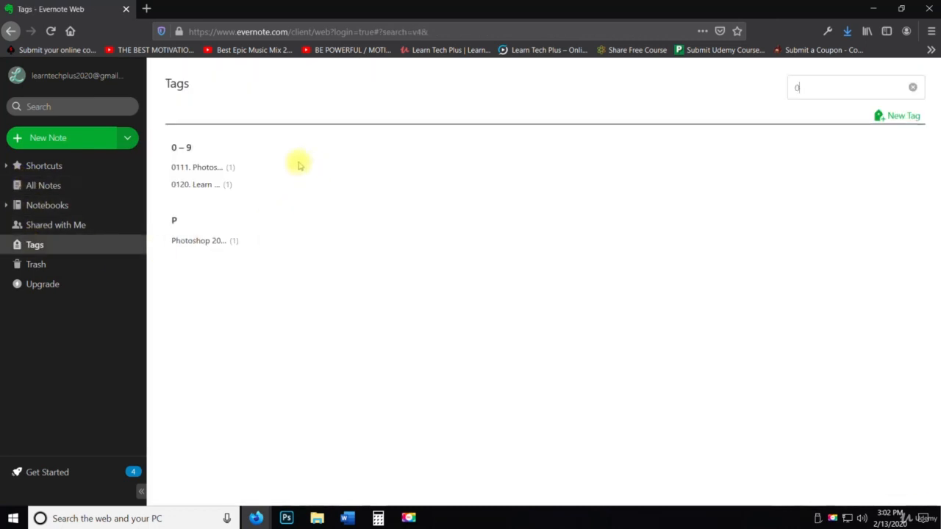
pyautogui.click(867, 83)
pyautogui.write('Courses')
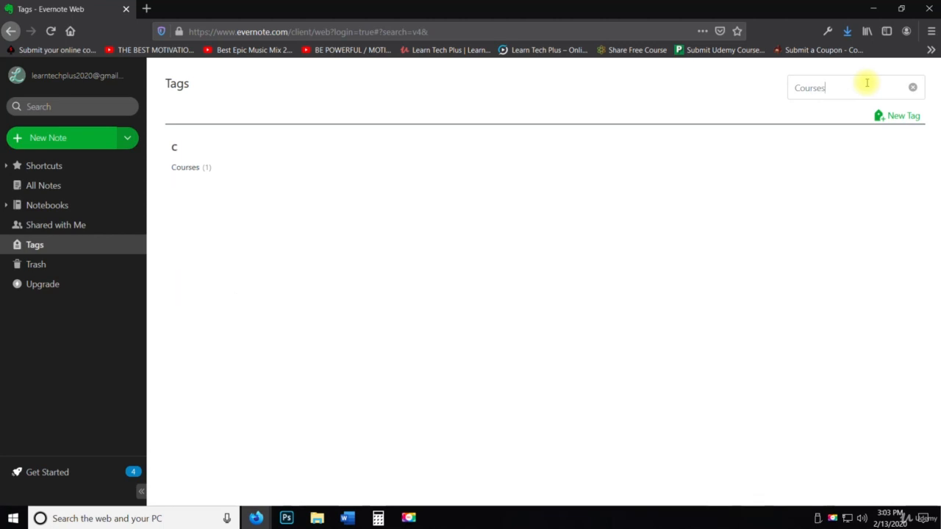
pyautogui.click(197, 171)
pyautogui.click(198, 174)
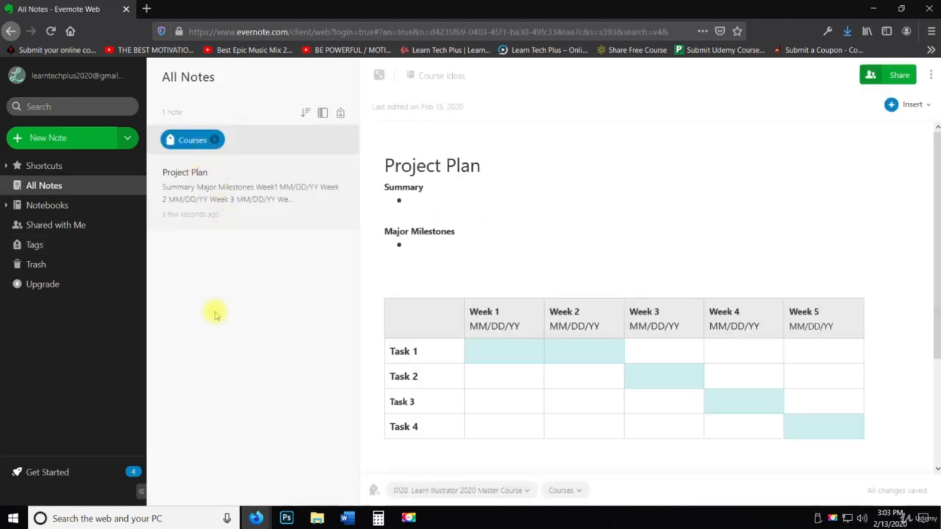